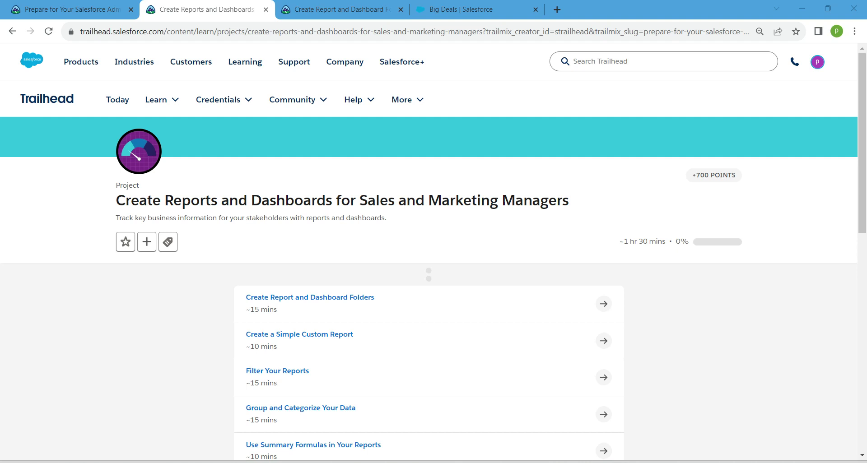
Step: Review the Create Reports and Dashboards for Sales and Marketing Managers project and its parent Prepare for Your Salesforce Administrator Credential trailmix
left_click_drag(116, 200, 569, 200)
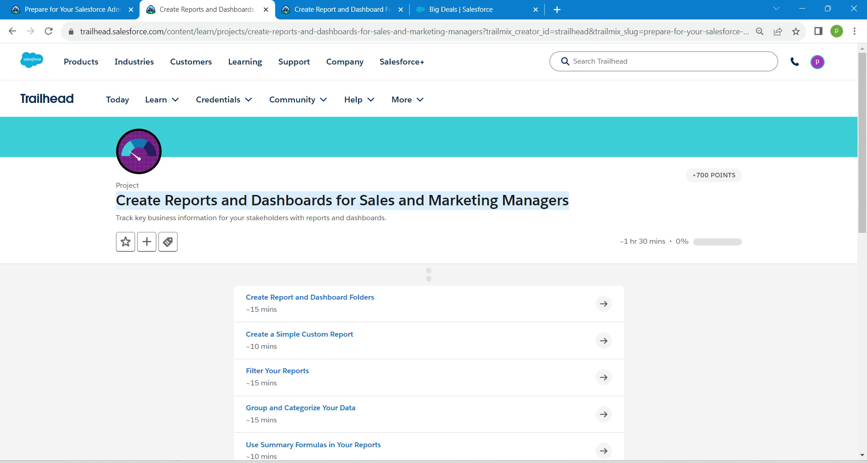
left_click(569, 200)
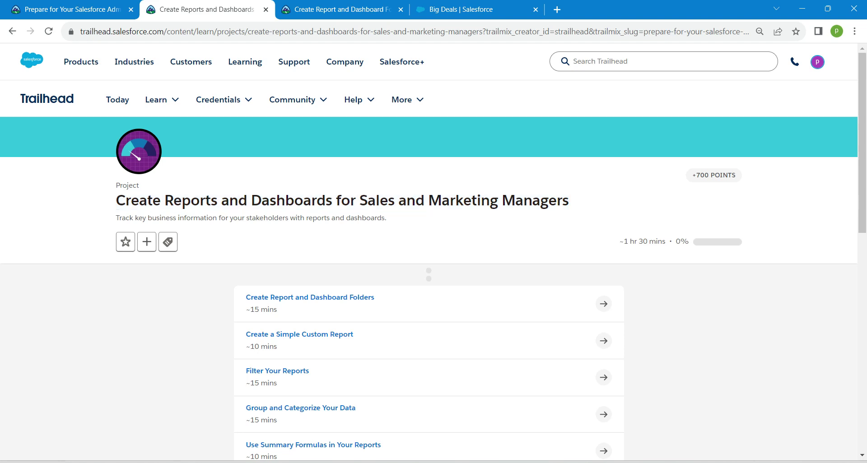
left_click(68, 9)
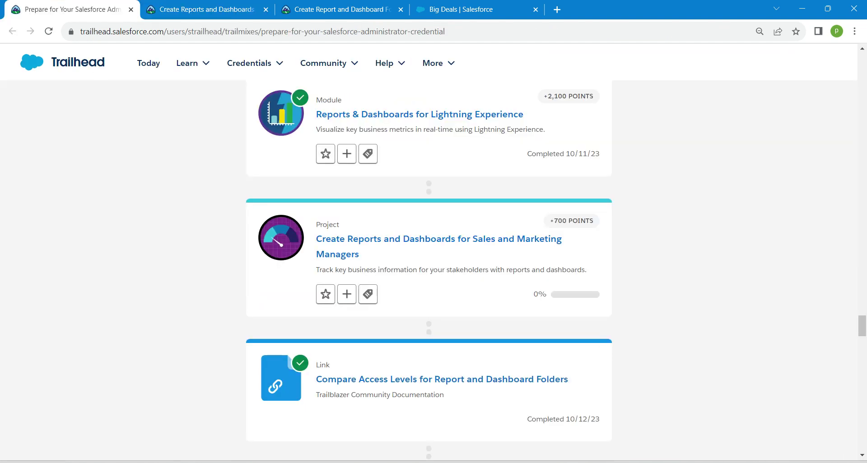
scroll(429, 271, "up", 10)
scroll(429, 271, "up", 15)
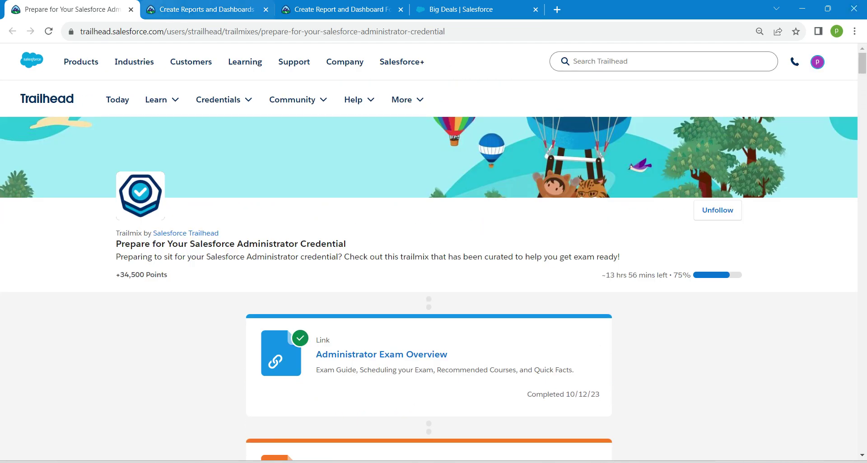
left_click(200, 9)
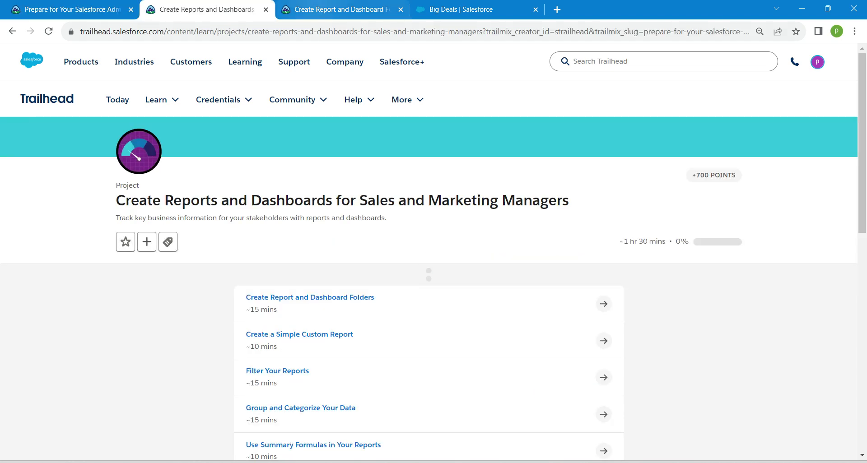
Step: Switch to the Salesforce org, launch the Sales app and open its Reports page
key("ctrl+Tab")
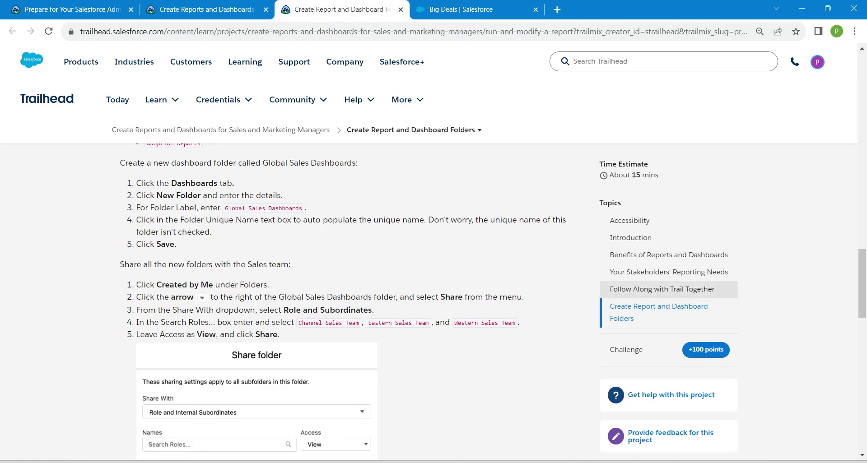
key("ctrl+Tab")
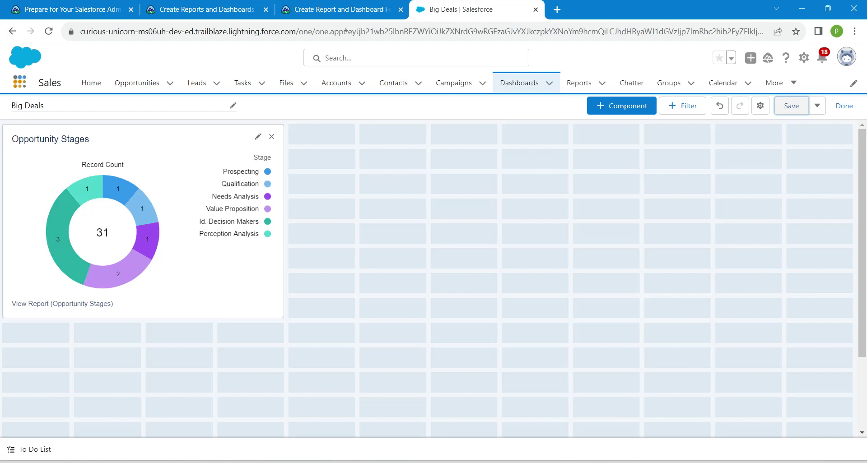
left_click(20, 81)
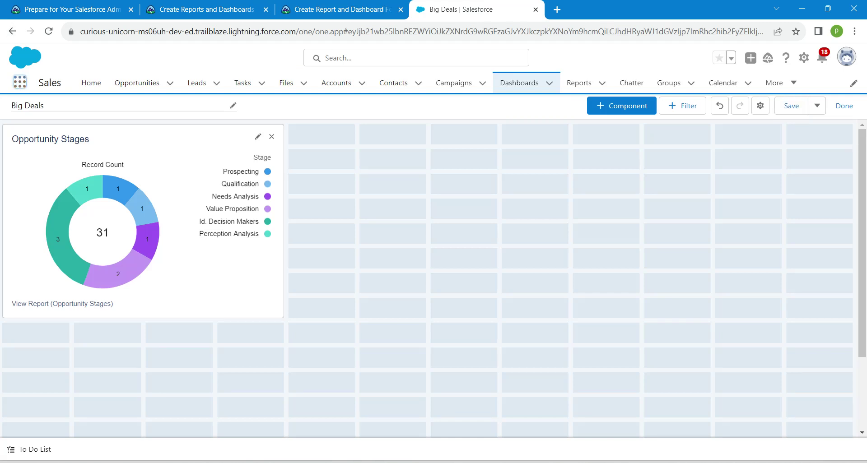
left_click(19, 82)
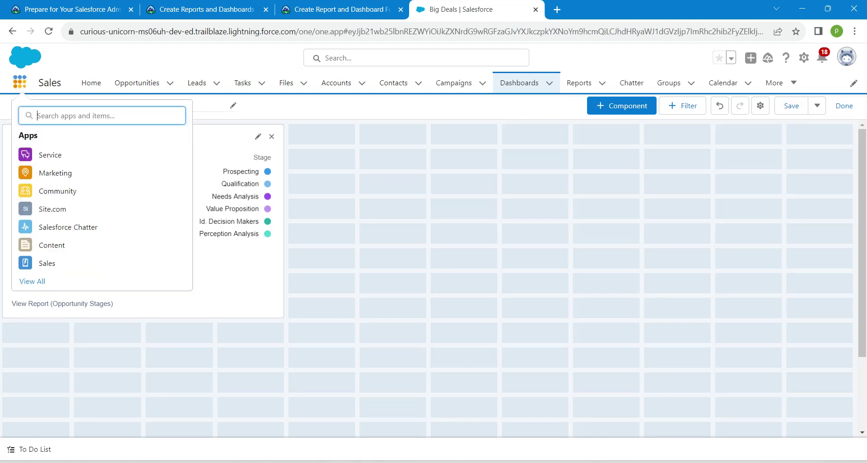
type("sales")
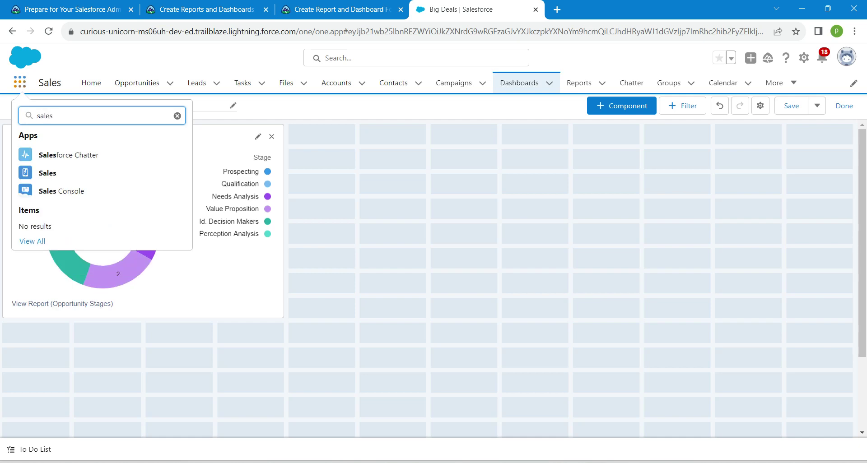
left_click(47, 173)
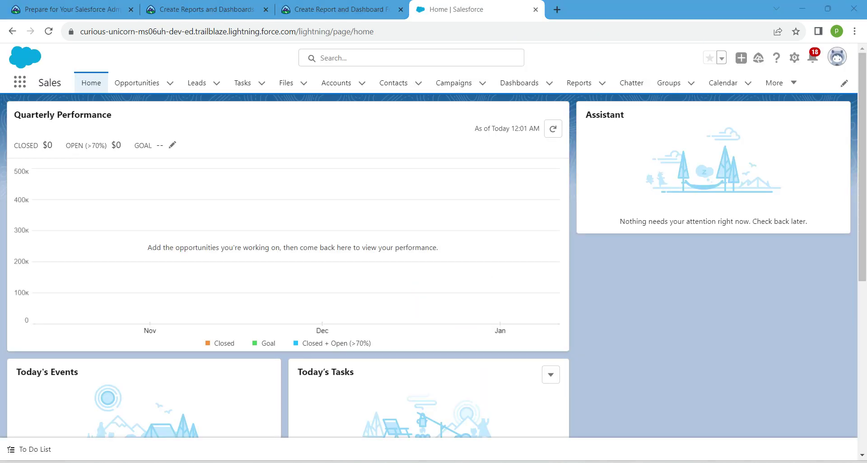
left_click(583, 83)
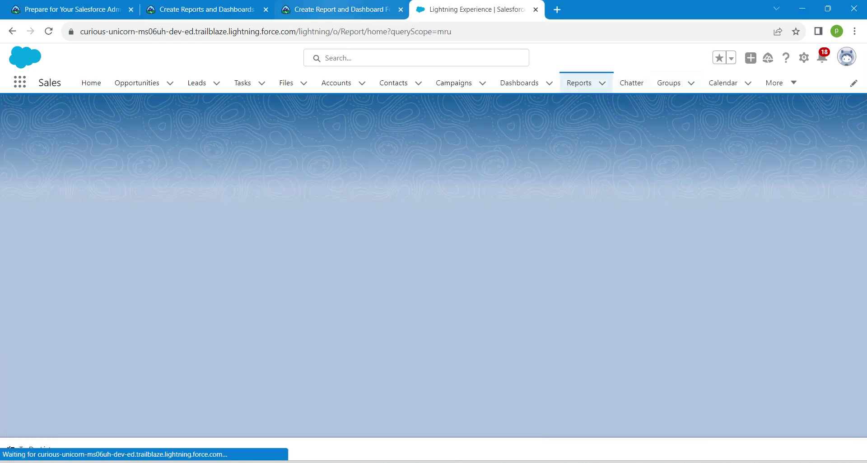
Step: In the Trailhead instructions, find the report folder task and select the folder label Global Sales Reports for copying
left_click(318, 9)
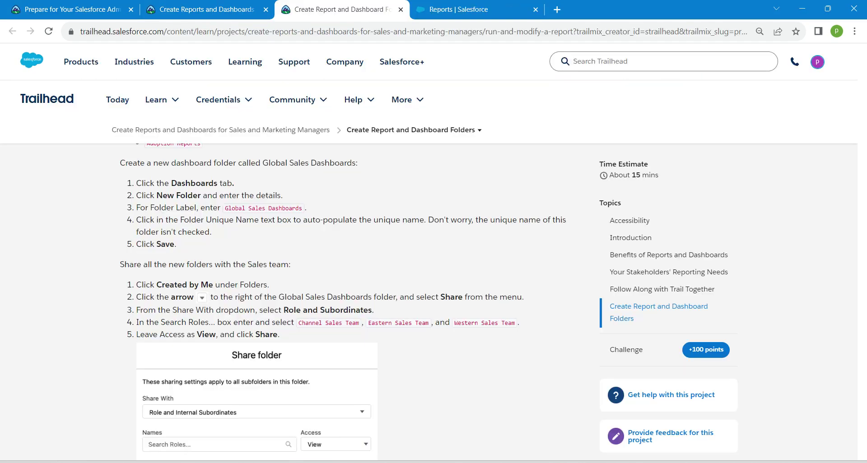
scroll(492, 302, "up", 3)
scroll(492, 302, "up", 1)
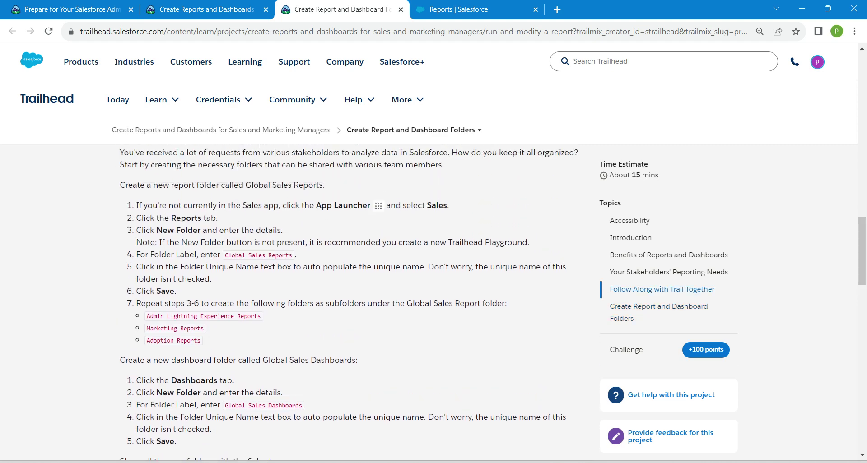
left_click_drag(225, 255, 292, 255)
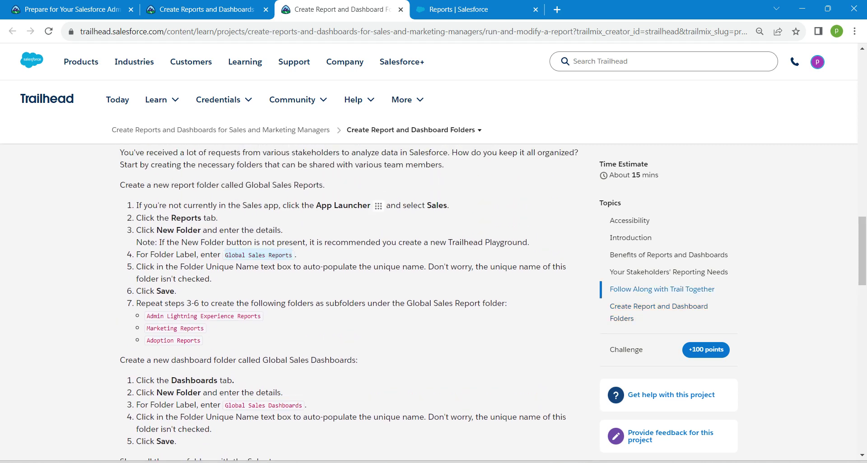
Step: Back in Salesforce, create a report folder labelled Global Sales Reports with an auto-populated unique name and save it
left_click(456, 9)
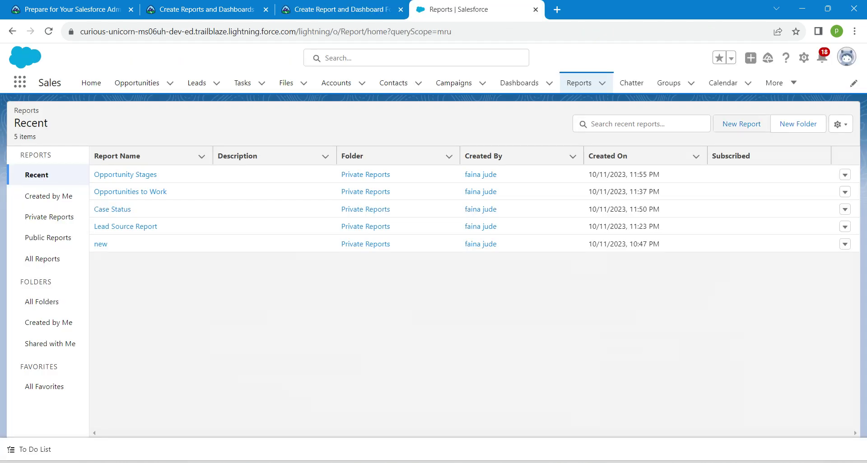
left_click(798, 124)
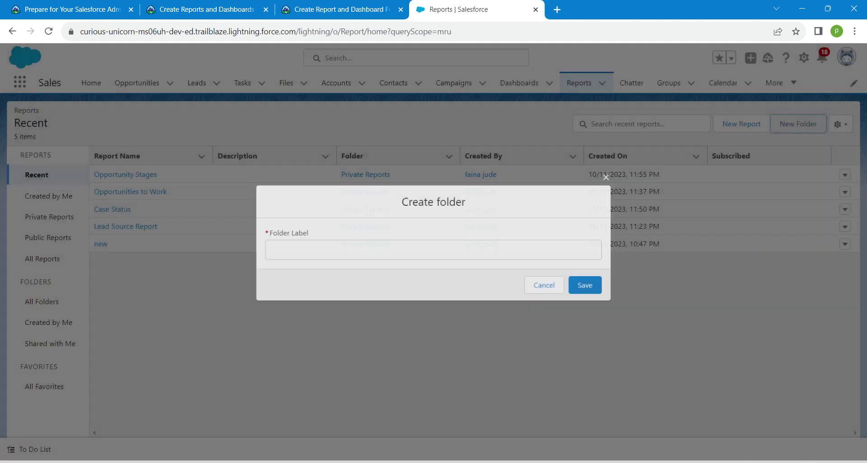
type("Global Sales Reports")
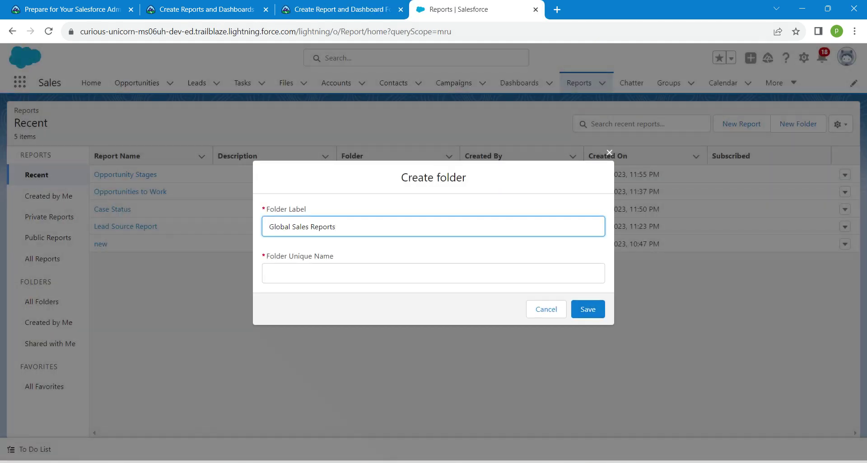
key("Tab")
key("Tab")
key("Tab")
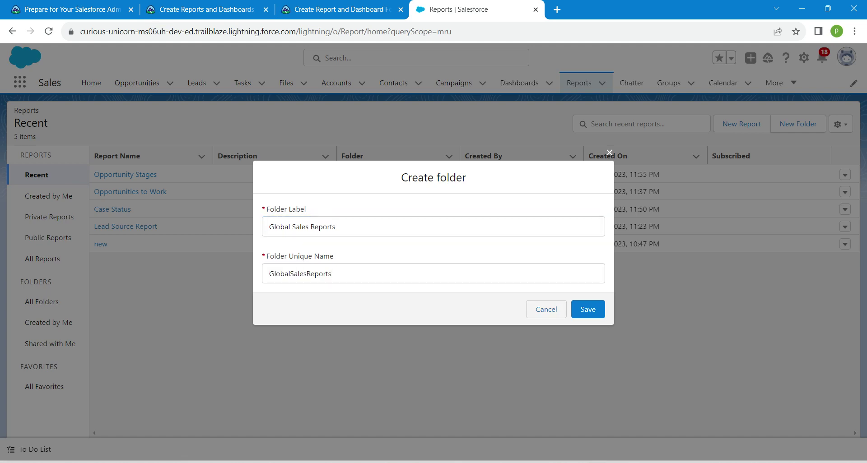
key("Return")
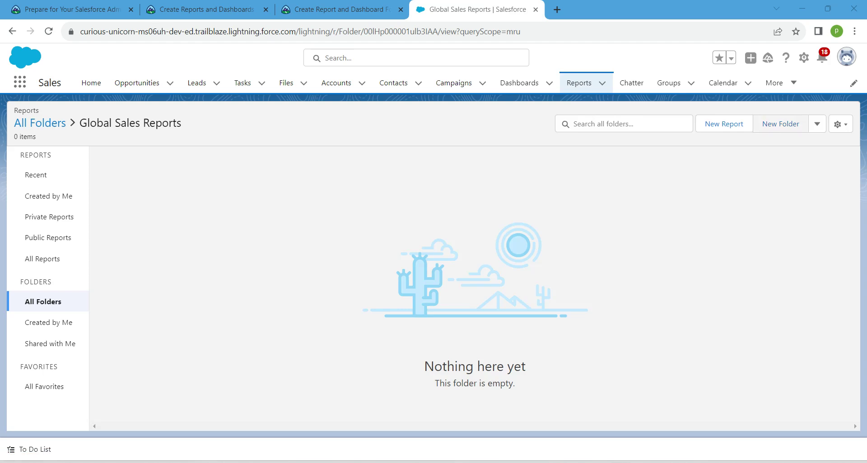
Step: Create a subfolder of Global Sales Reports labelled Admin Lightning Experience Reports, copying the label from the Trailhead instructions
key("Return")
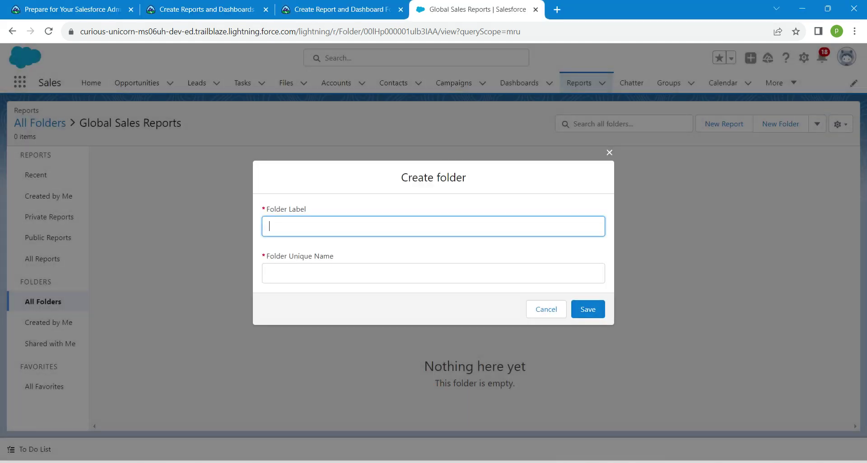
key("ctrl+shift+Tab")
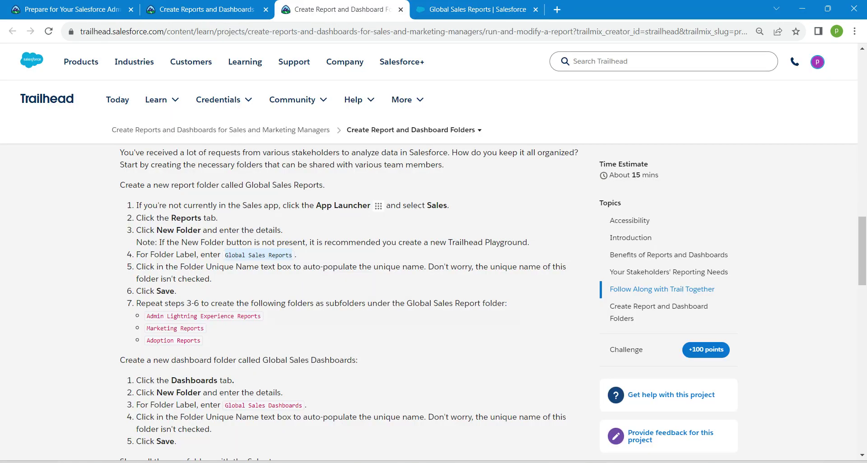
left_click_drag(146, 316, 262, 317)
key("ctrl+c")
key("ctrl+Tab")
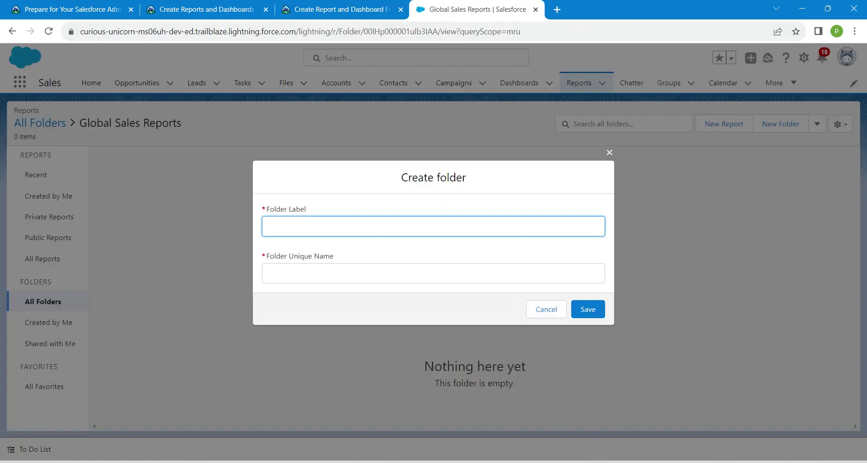
key("ctrl+v")
left_click(364, 273)
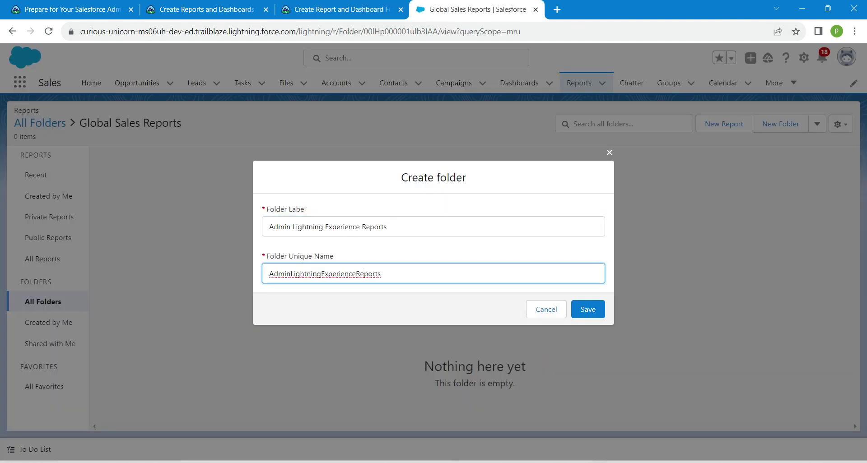
left_click(588, 310)
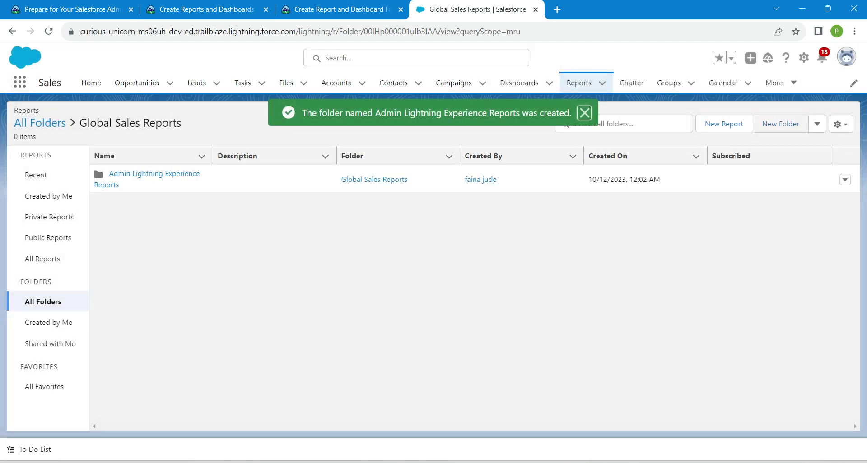
Step: Add a Marketing Reports subfolder to Global Sales Reports, using the label copied from the Trailhead instructions
left_click(780, 124)
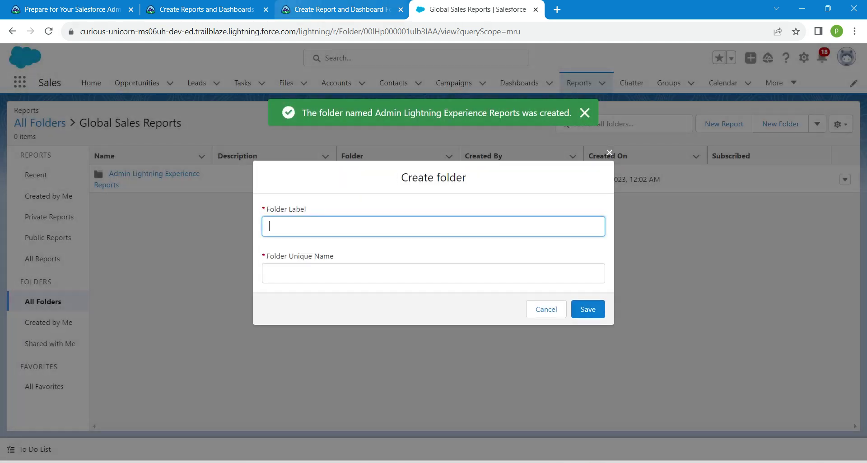
key("ctrl+shift+Tab")
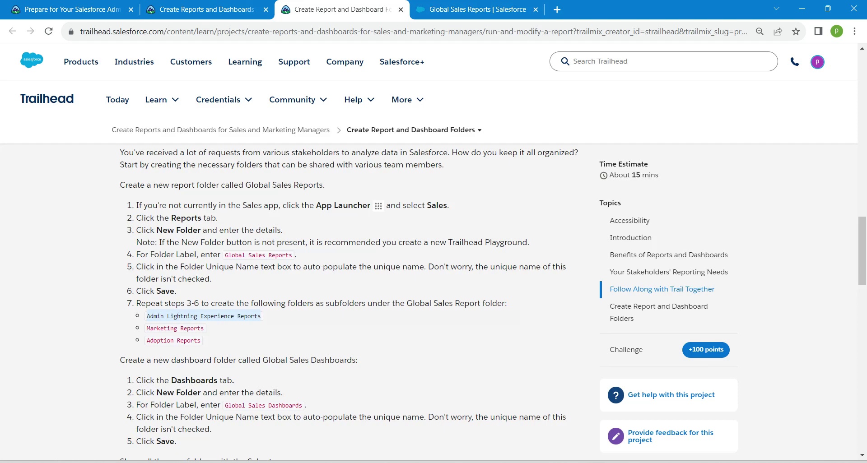
left_click_drag(147, 329, 203, 328)
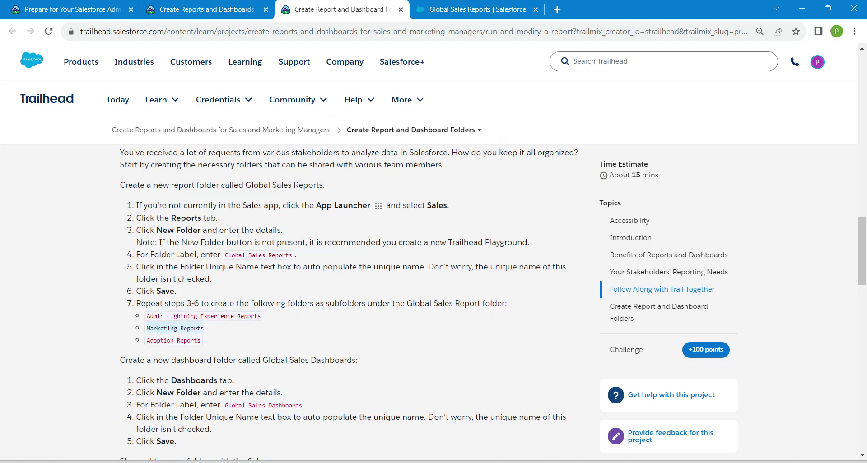
key("ctrl+c")
key("ctrl+Tab")
key("ctrl+v")
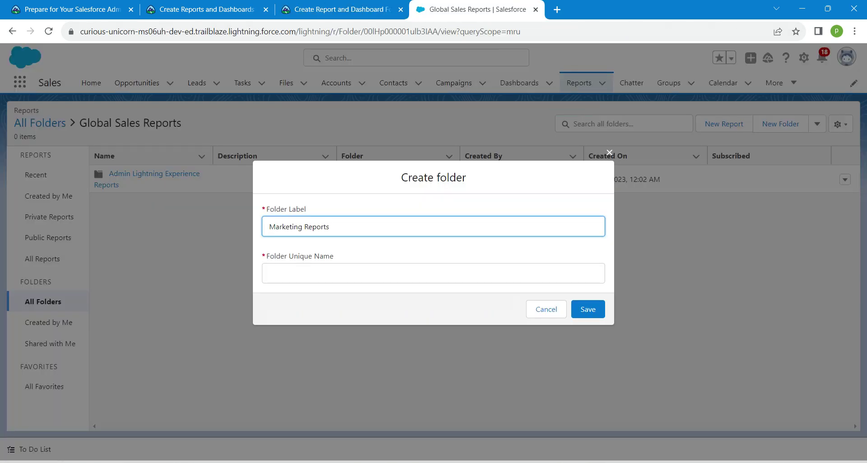
key("Tab")
key("Return")
Step: Add an Adoption Reports subfolder to Global Sales Reports with the label from the Trailhead instructions, and dismiss the notification
left_click(780, 124)
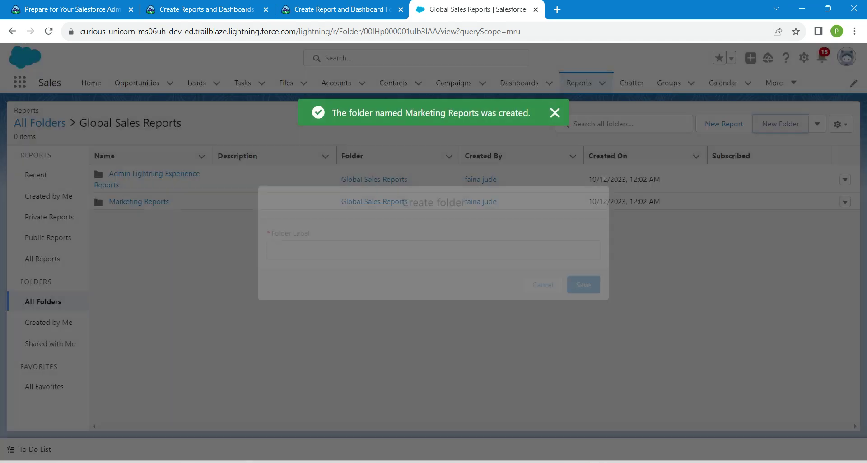
left_click(342, 9)
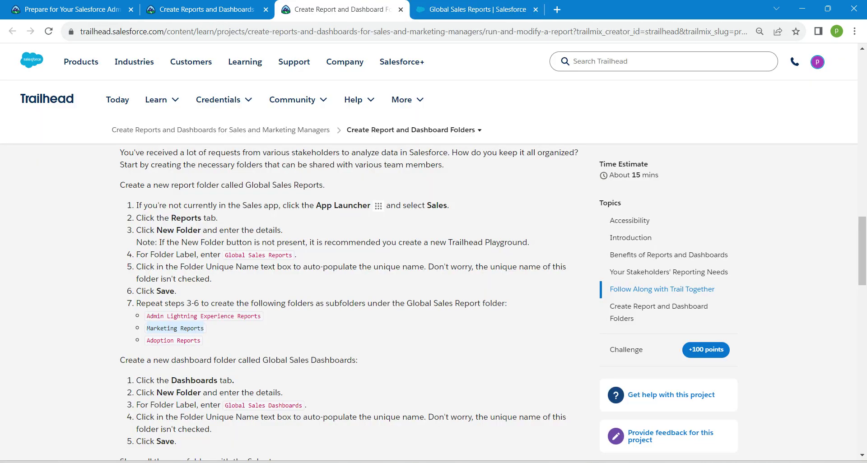
left_click_drag(146, 340, 201, 340)
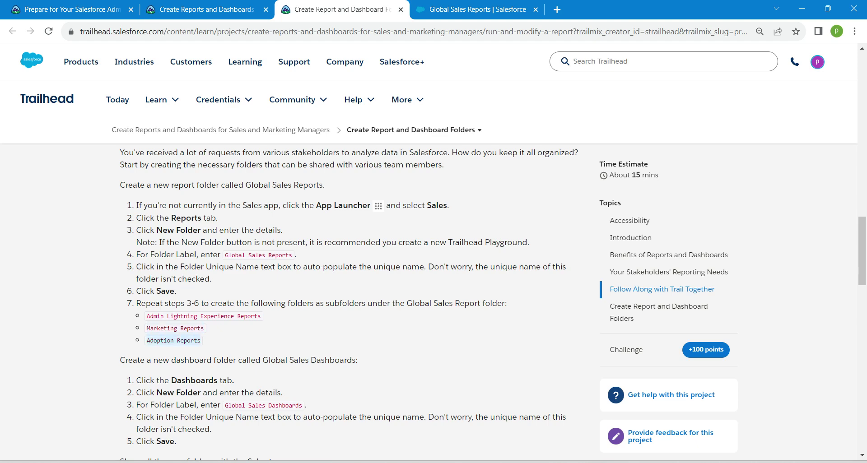
key("ctrl+Tab")
key("ctrl+v")
left_click(326, 274)
left_click(587, 310)
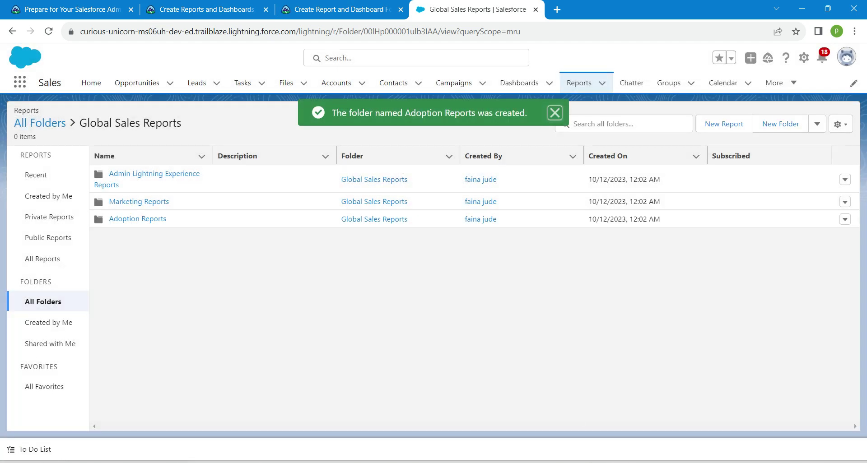
left_click(554, 113)
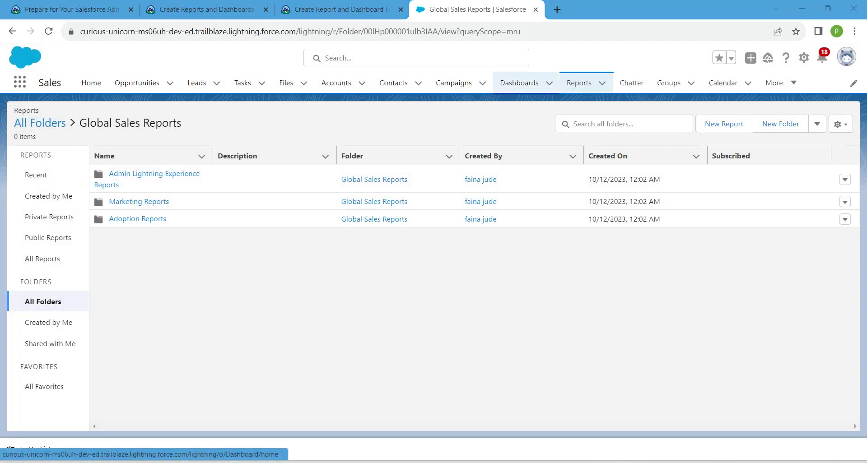
Step: Create a dashboard folder labelled Global Sales Dashboard with an auto-populated unique name, copying the label from the Trailhead instructions, and save it
left_click(520, 83)
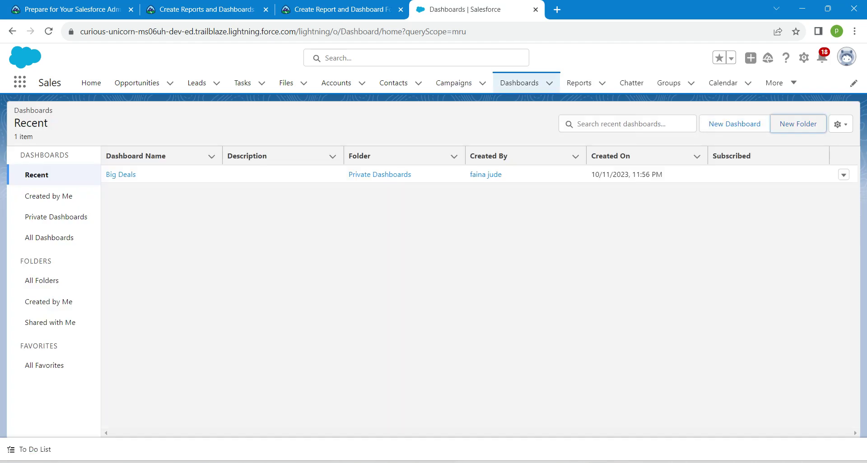
left_click(798, 123)
key("ctrl+shift+Tab")
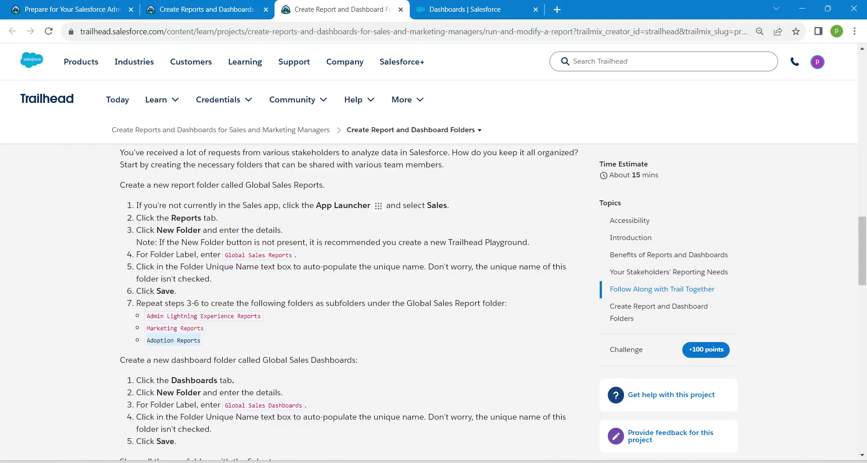
left_click_drag(224, 405, 296, 406)
left_click(465, 9)
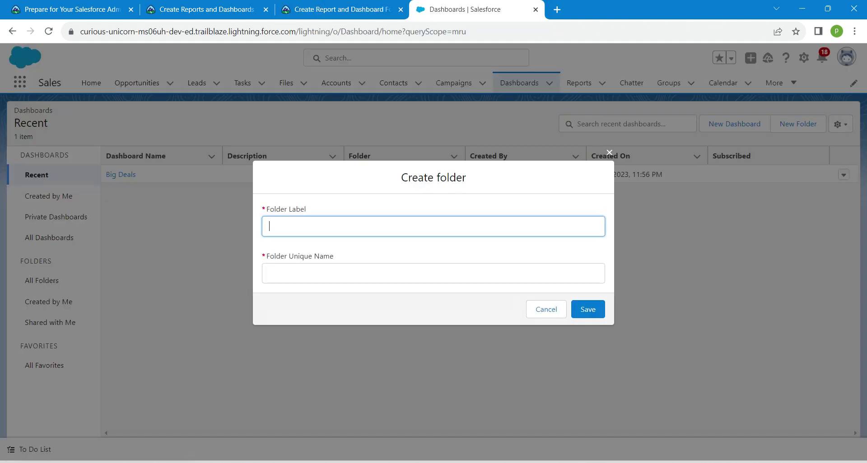
key("ctrl+v")
key("Tab")
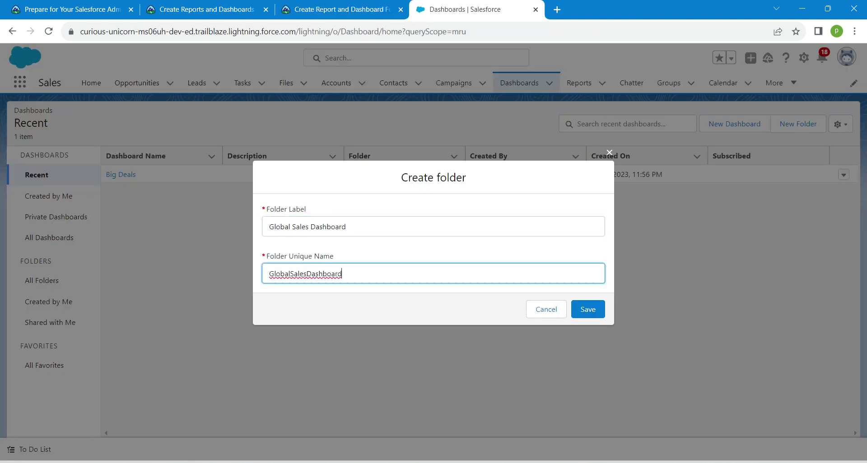
key("Tab")
key("Tab")
key("Return")
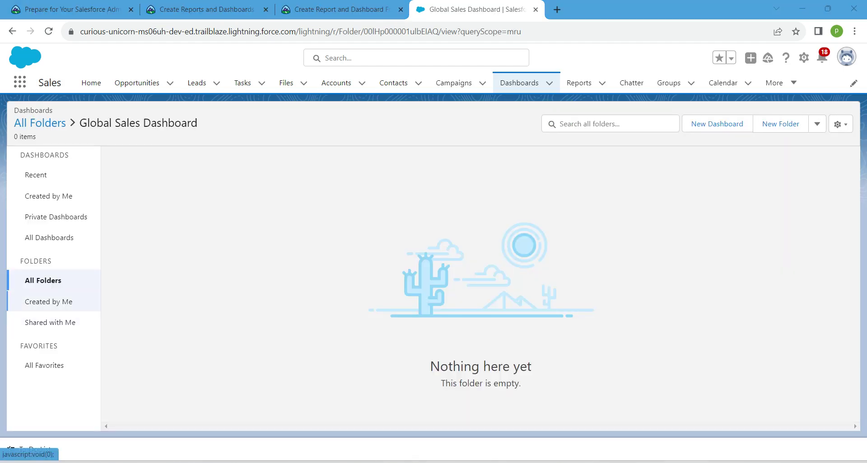
Step: Share the Global Sales Dashboard folder with the Channel Sales Team under Role and Subordinates, with View access
left_click(48, 302)
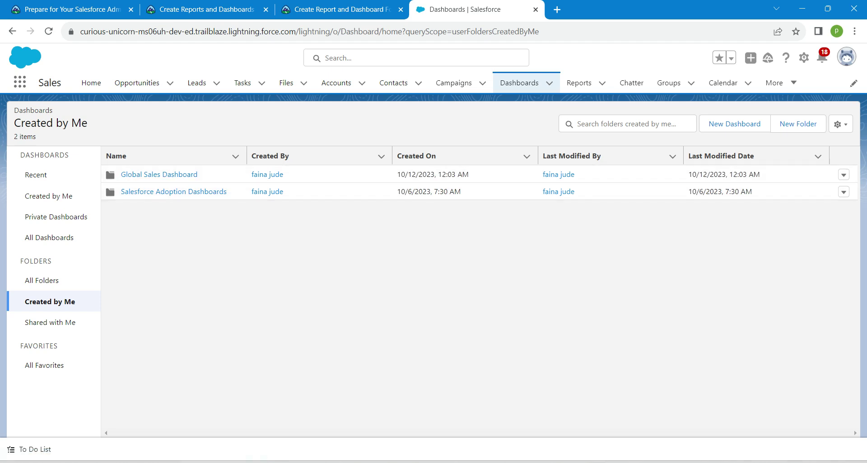
left_click(844, 175)
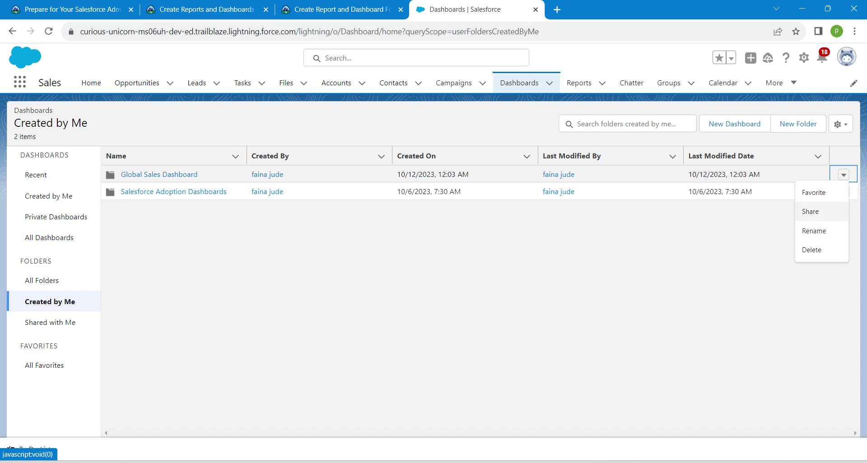
left_click(810, 211)
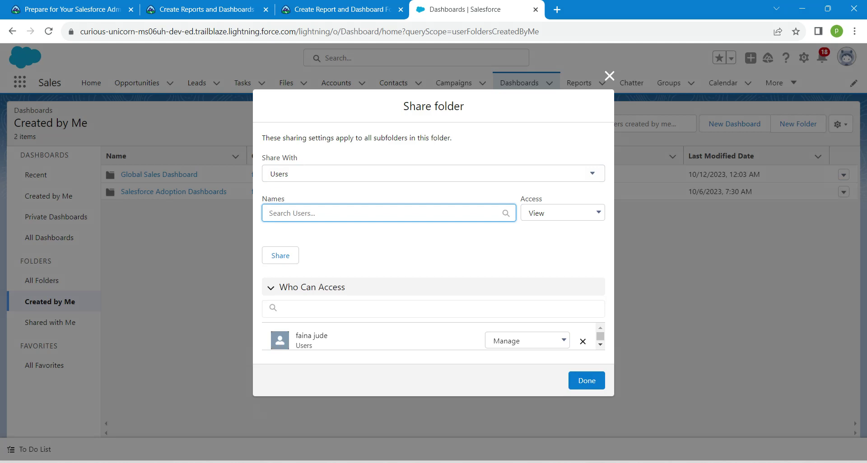
left_click(433, 174)
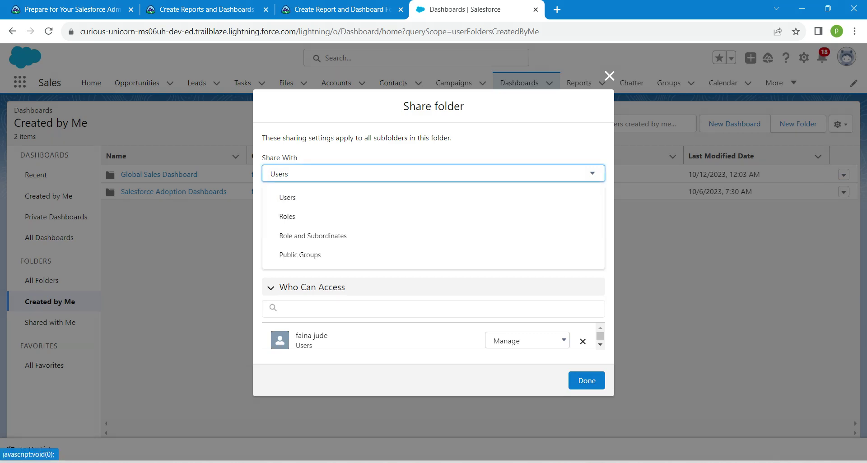
left_click(313, 236)
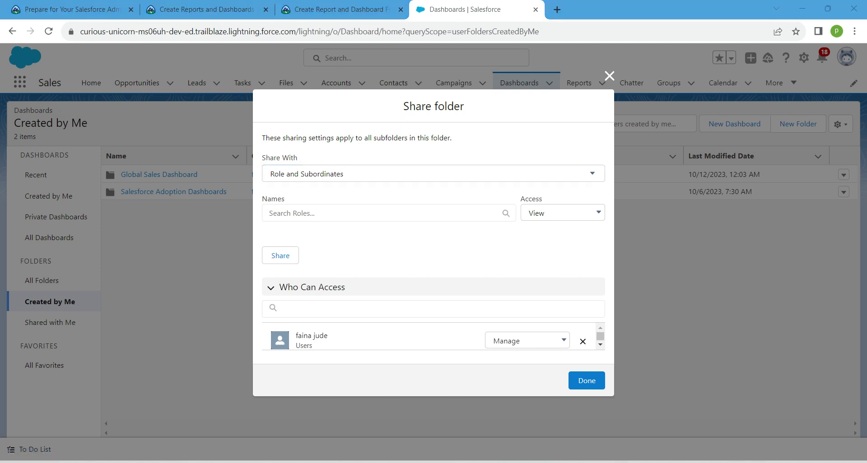
left_click(269, 213)
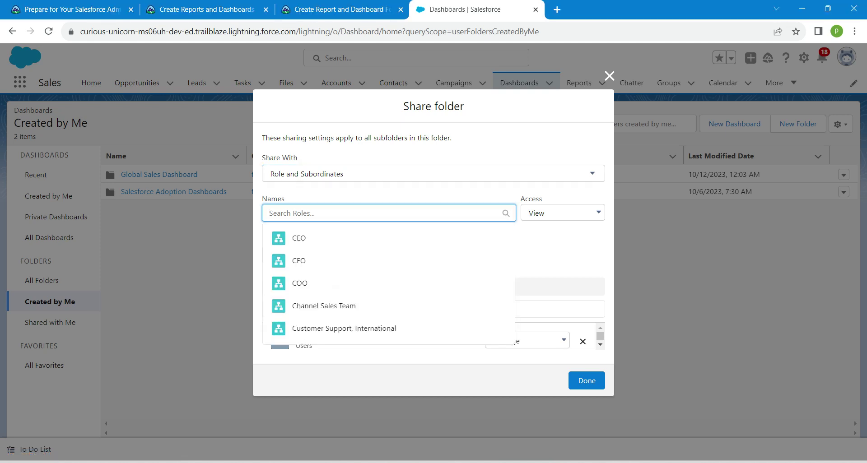
type("cha")
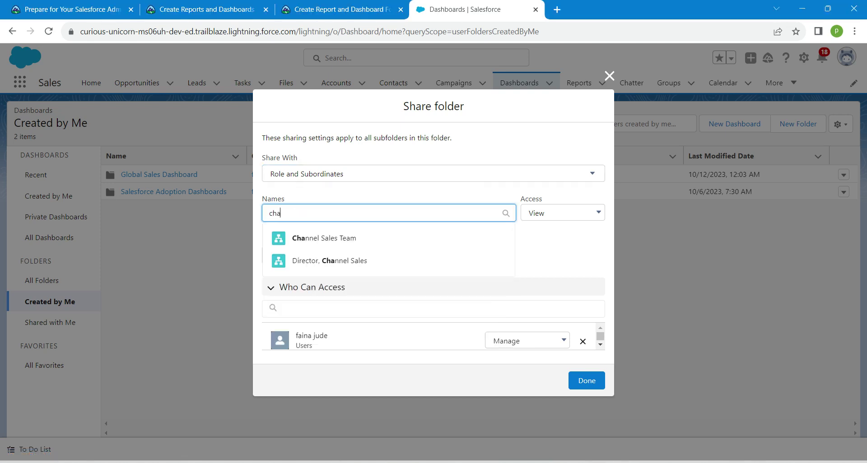
left_click(324, 238)
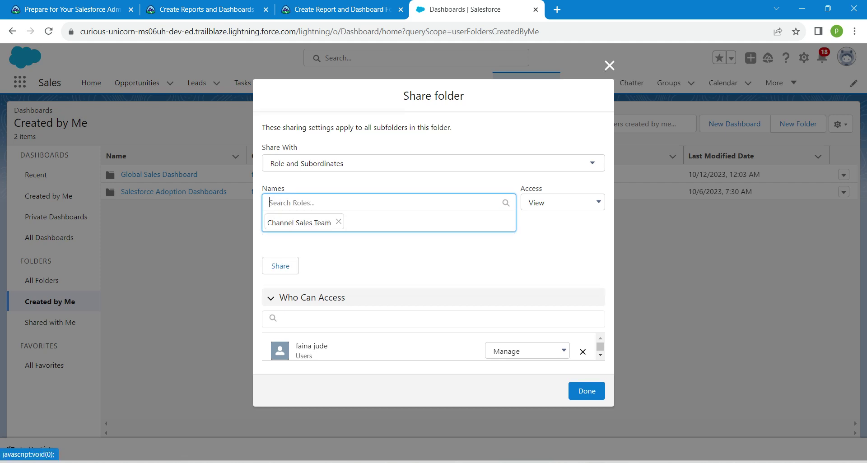
left_click(280, 266)
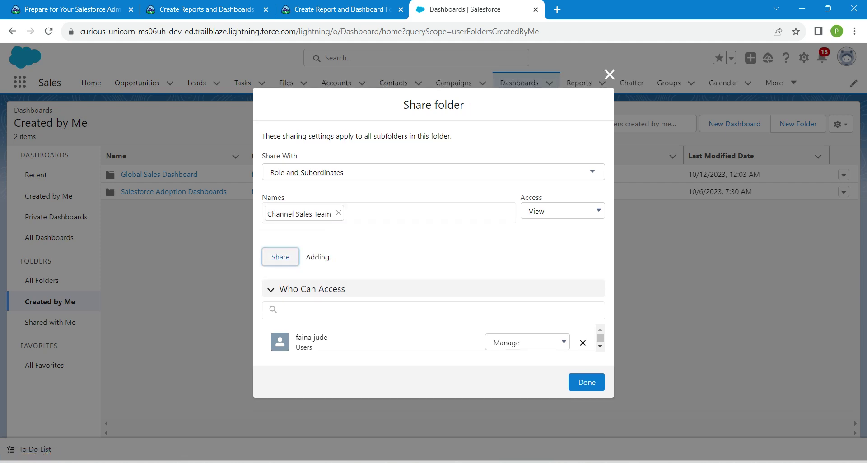
Step: Share the dashboard folder with the Eastern Sales Team and its subordinates, with View access
left_click(388, 199)
type("easter")
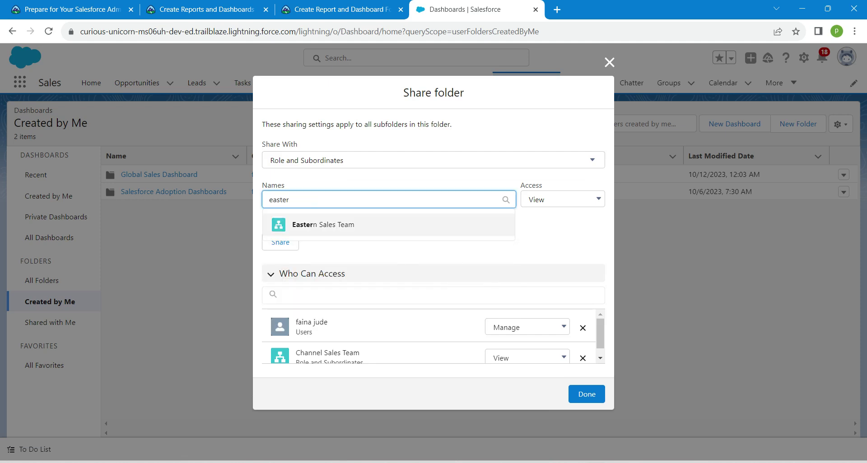
key("Return")
left_click(280, 256)
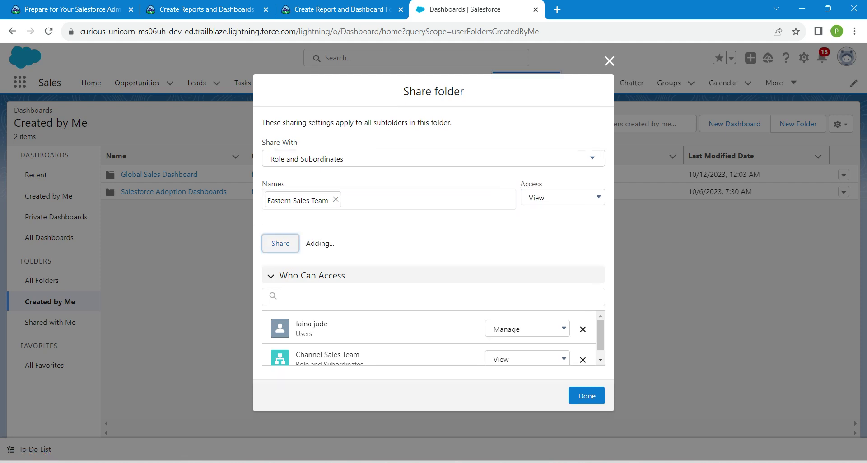
Step: Share the dashboard folder with the Western Sales Team and its subordinates, with View access, and finish sharing
left_click(383, 194)
type("west")
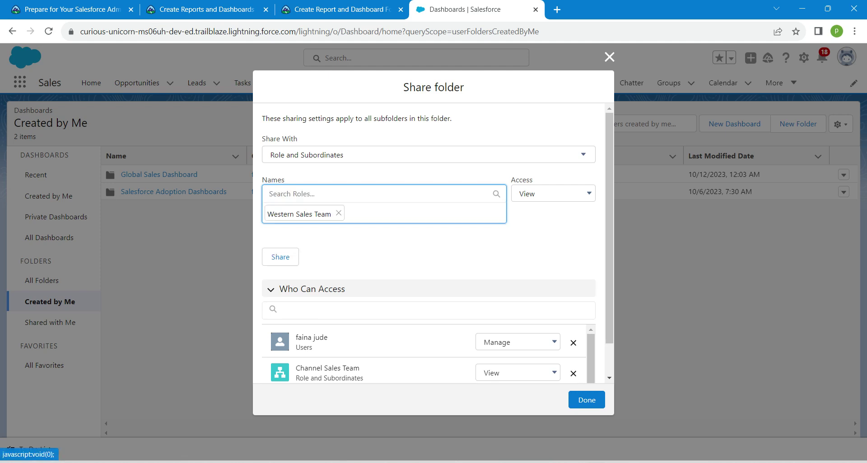
left_click(324, 219)
left_click(280, 257)
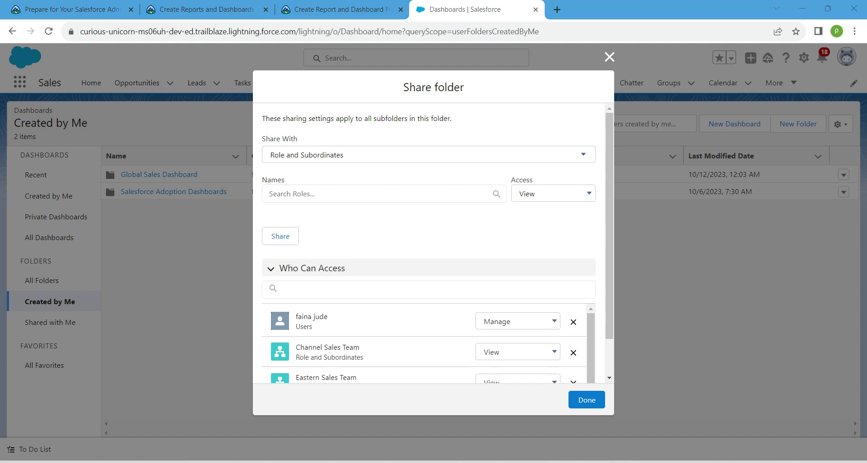
left_click(586, 400)
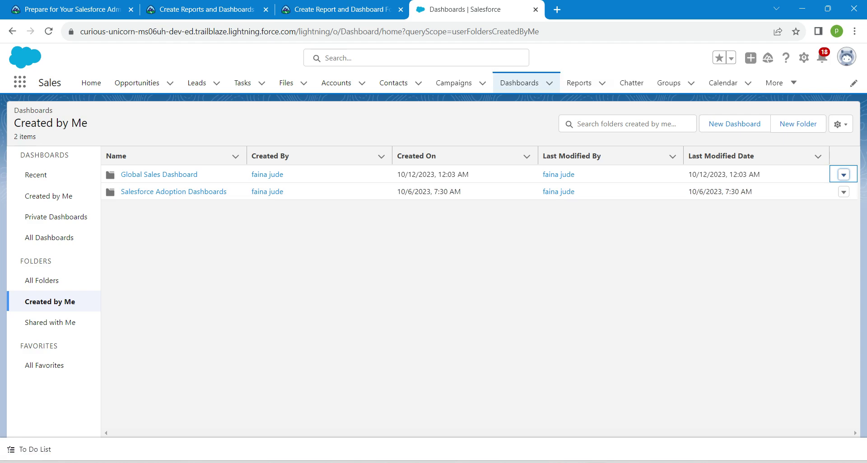
Step: Open sharing for the Global Sales Reports folder, set it to Role and Subordinates, and add the Channel Sales Team
left_click(579, 83)
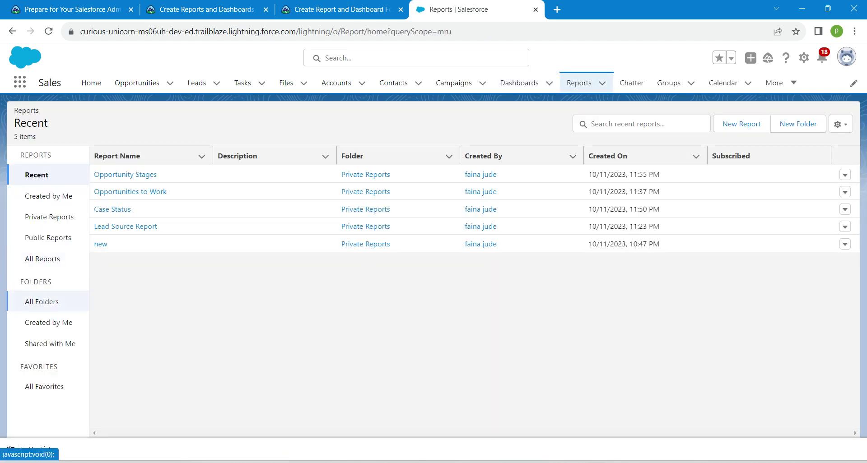
left_click(49, 323)
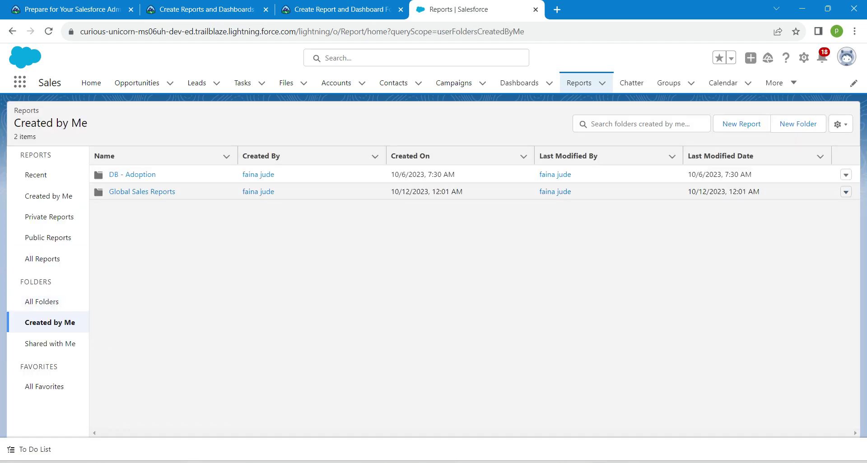
left_click(846, 192)
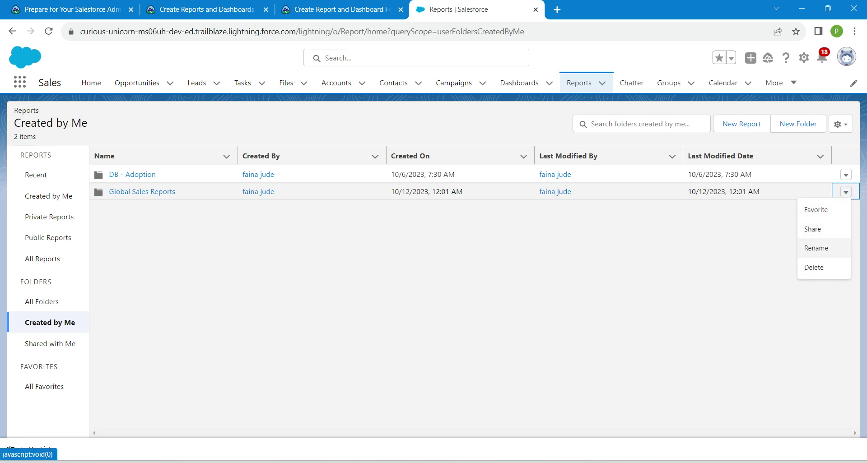
left_click(813, 229)
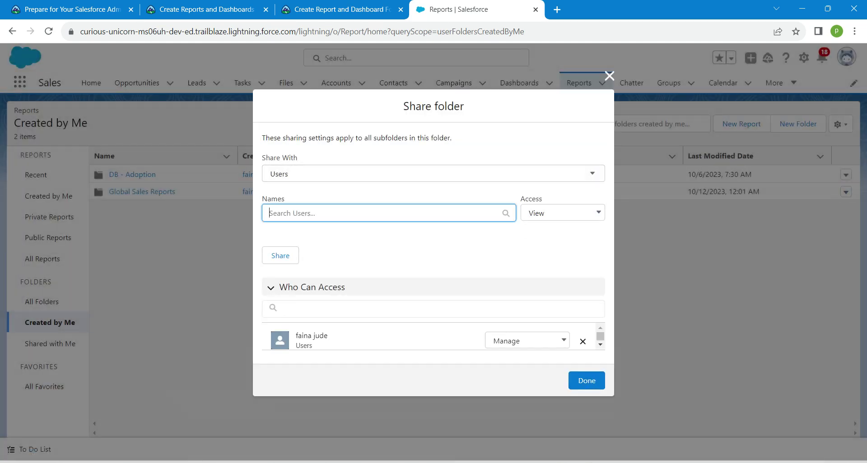
left_click(316, 174)
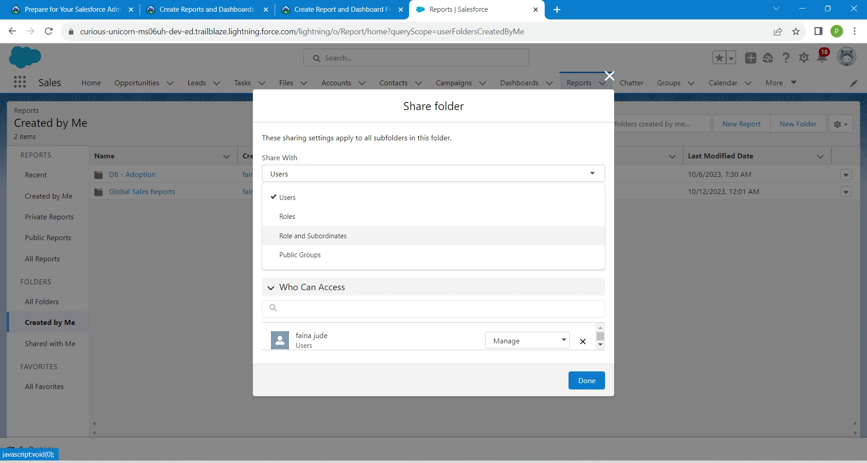
left_click(313, 236)
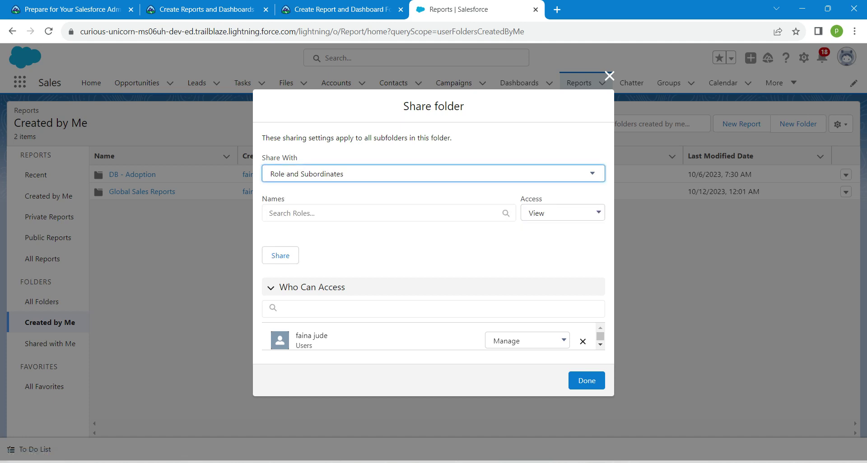
key("alt+Tab")
left_click(316, 214)
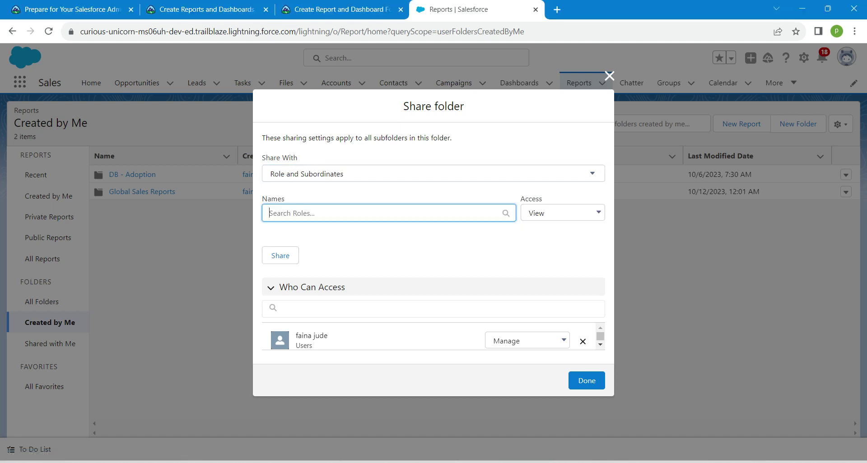
type("chan")
left_click(324, 238)
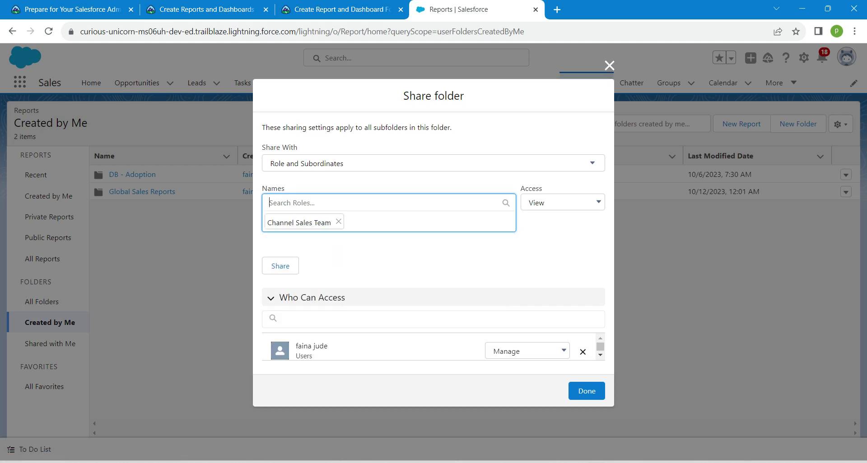
Step: Add the Western Sales Team and Eastern Sales Team to the report folder's sharing with View access and finish sharing
type("estern")
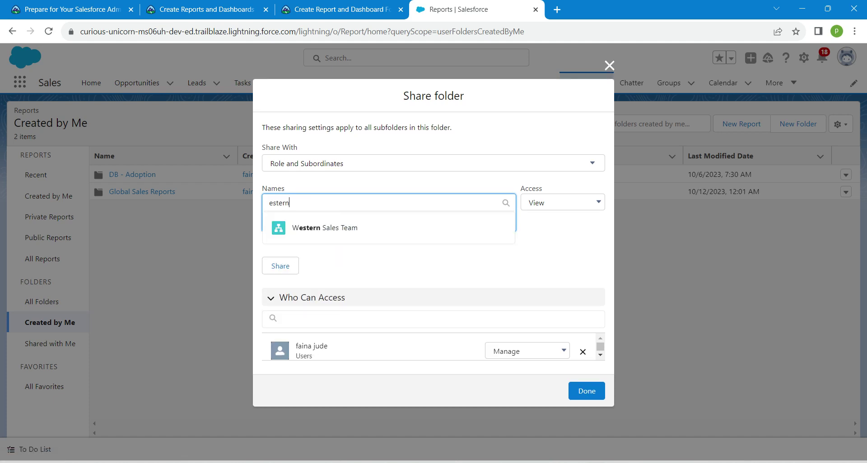
left_click(323, 234)
type("esate")
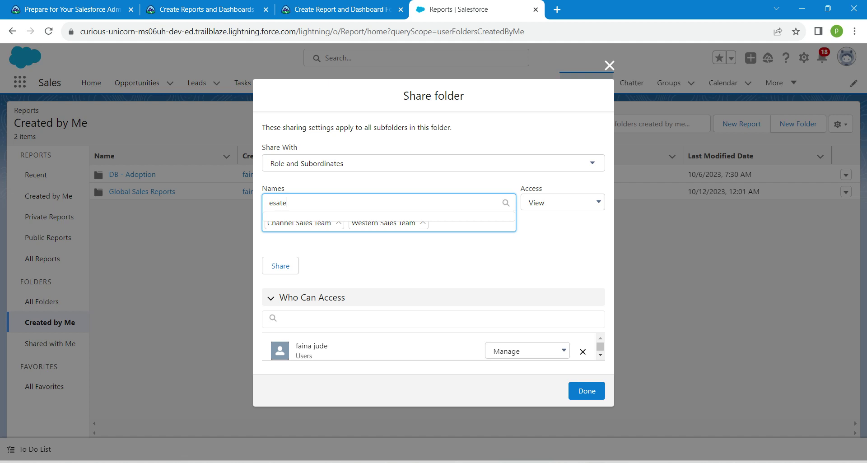
key("BackSpace")
key("BackSpace")
key("BackSpace")
type("e")
type("st")
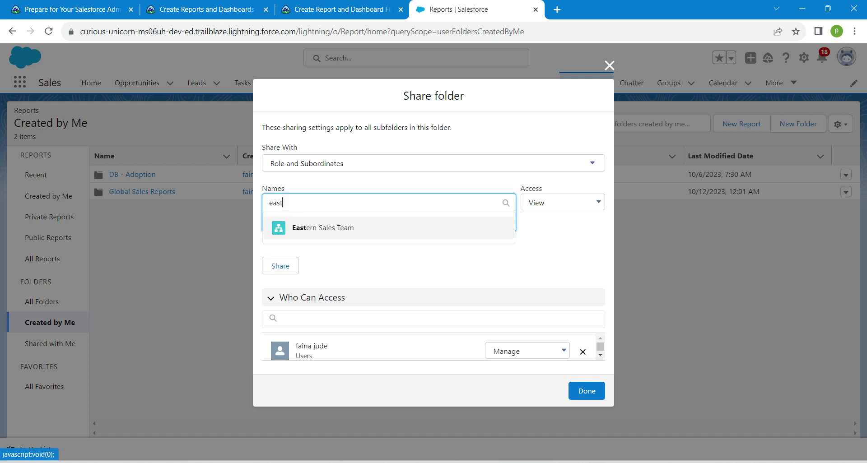
left_click(323, 228)
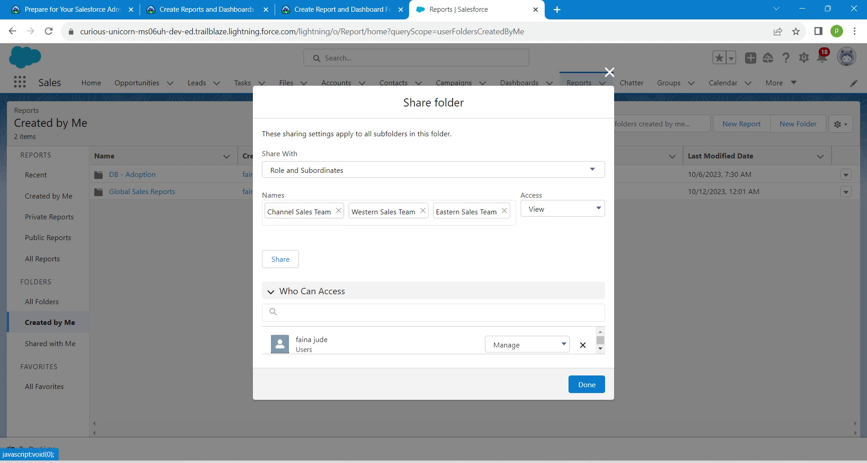
left_click(587, 384)
Step: Switch to the Trailhead unit and verify the step in Resilient Goat Playground for 100 points
left_click(342, 9)
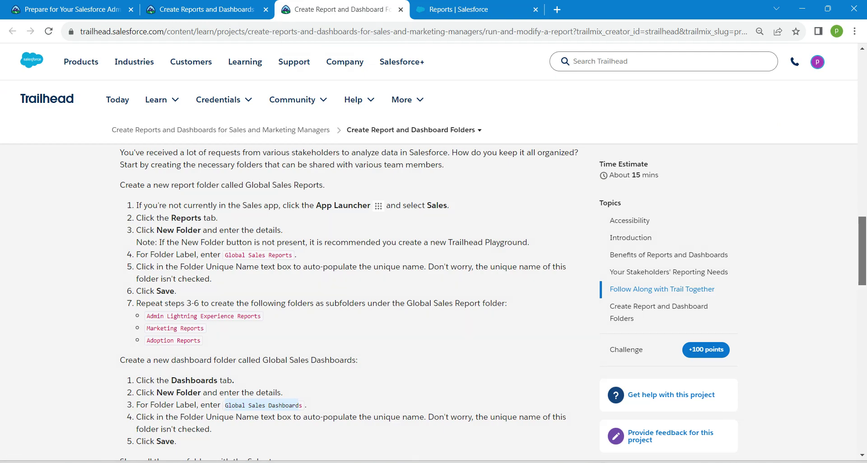
scroll(434, 280, "down", 10)
scroll(352, 271, "down", 4)
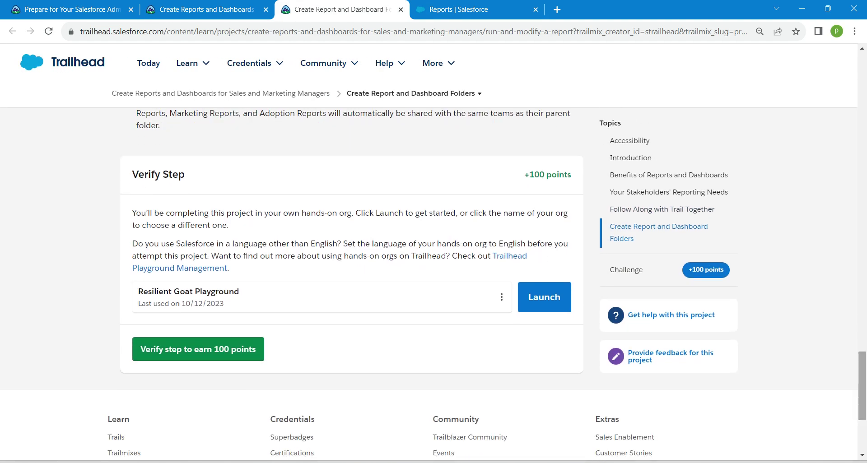
left_click(206, 349)
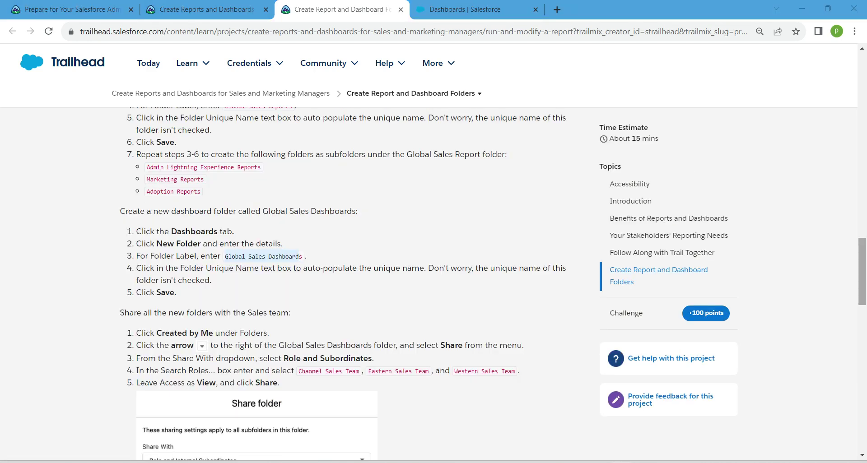
scroll(351, 271, "down", 10)
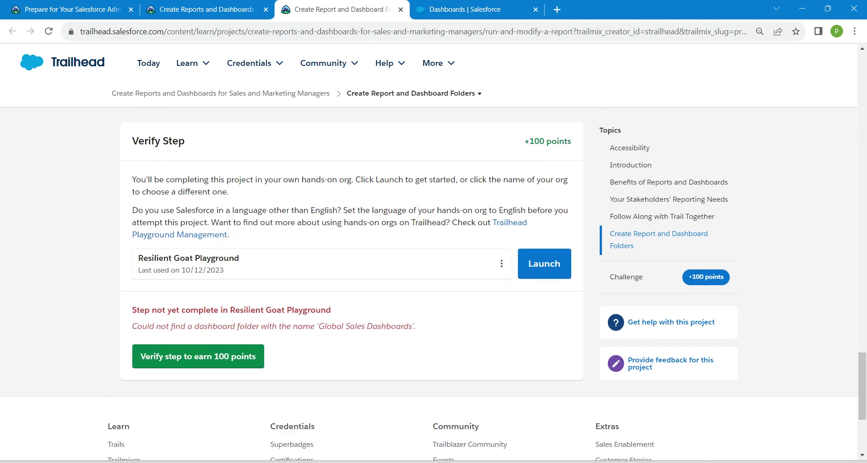
Step: Rename the Global Sales Dashboard folder in Salesforce to Global Sales Dashboards, copying the name from the Trailhead verification message
left_click_drag(319, 326, 412, 326)
left_click(465, 9)
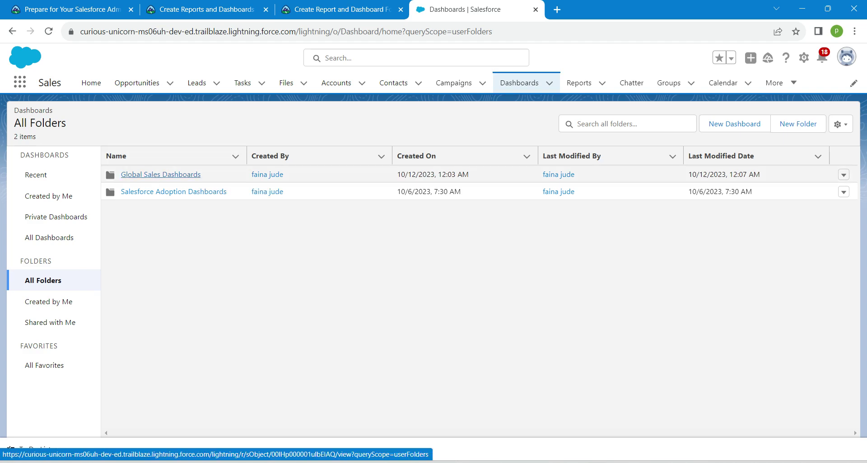
Step: Verify the Trailhead step again and reload the overview page of the Create Reports and Dashboards for Sales and Marketing Managers project
left_click(342, 9)
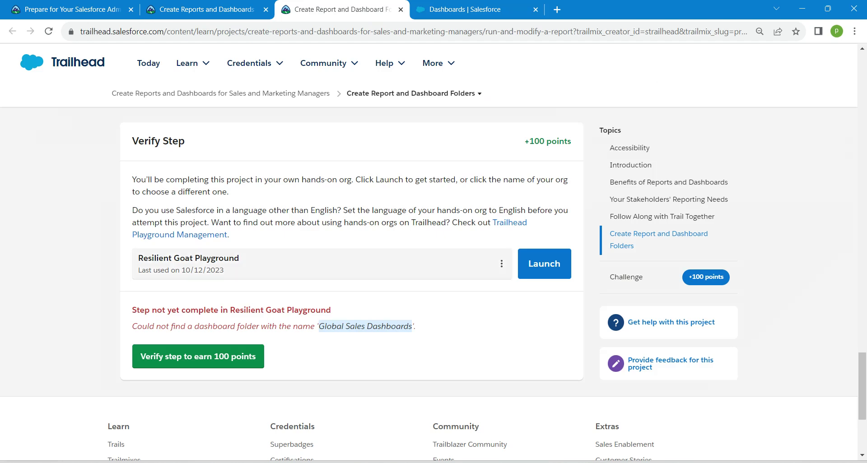
left_click(197, 356)
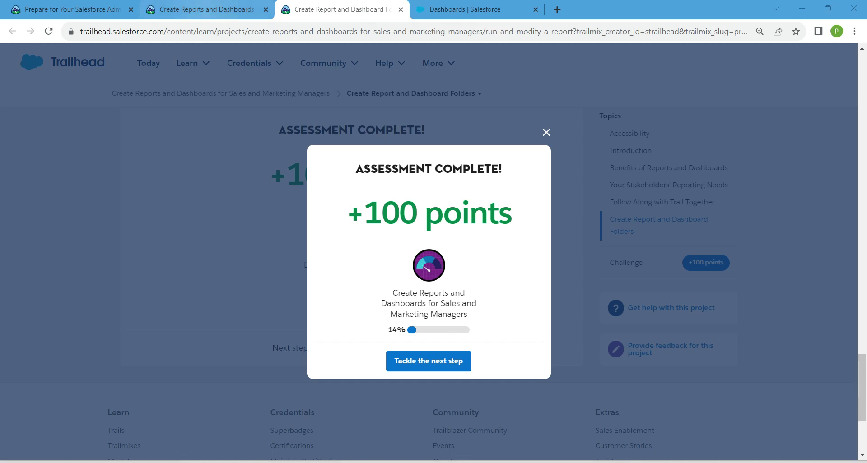
left_click(203, 9)
left_click(48, 31)
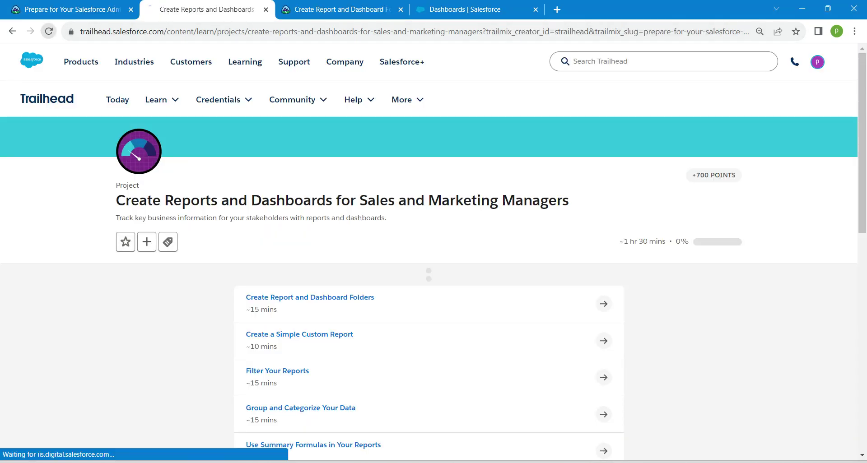